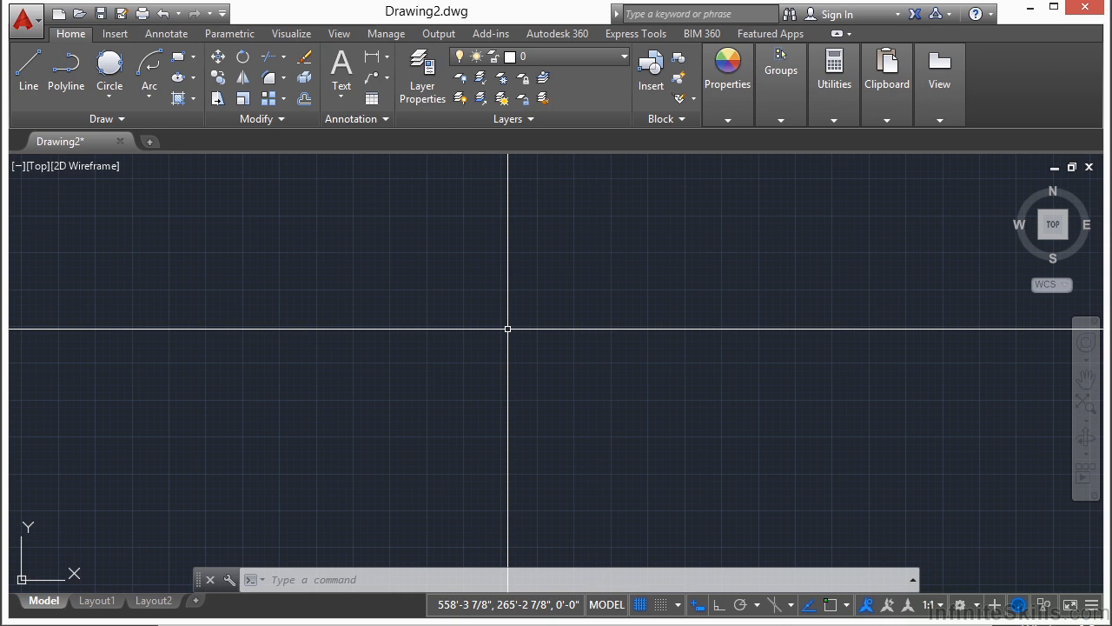
text(poly)
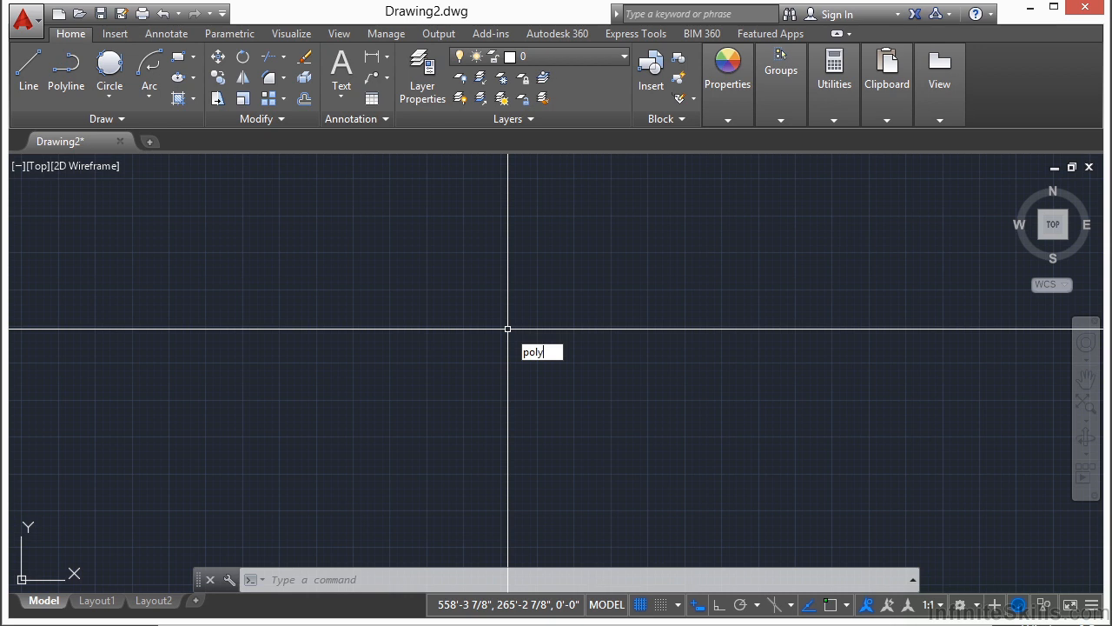
text(gon)
key(Return)
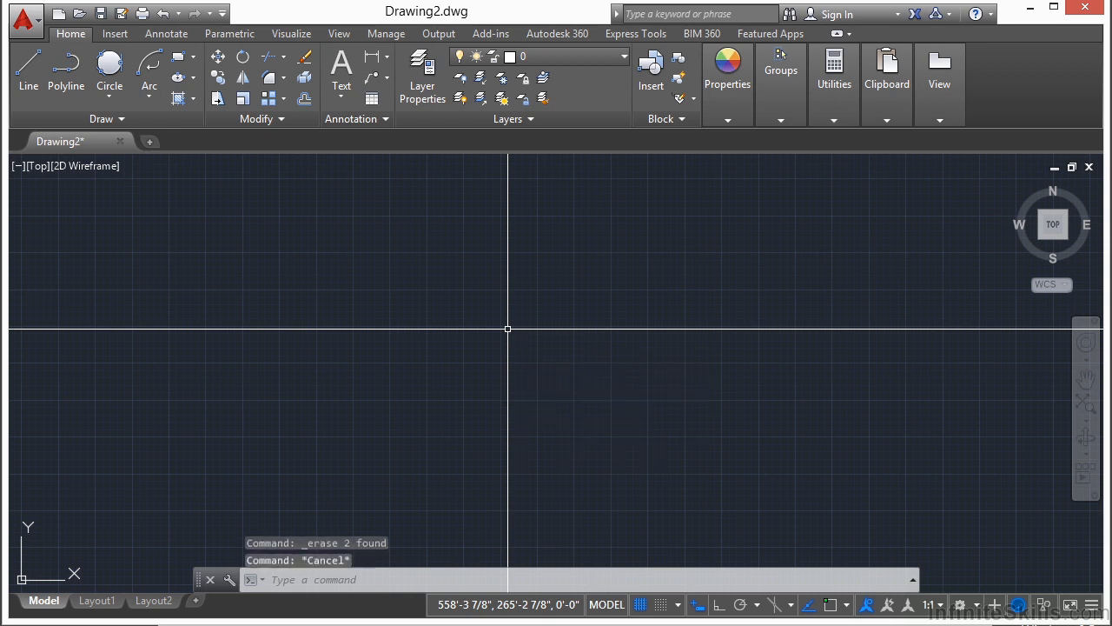
key(Escape)
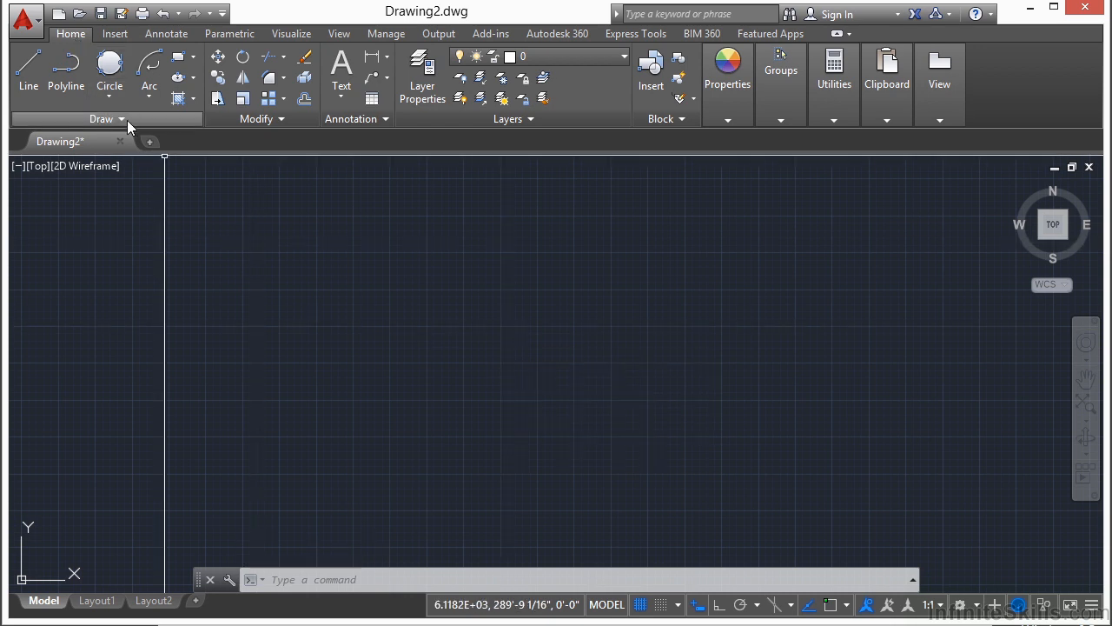
Draw a five-sided polygon inscribed in a circle of radius 5, entering 5 for its center
click(193, 57)
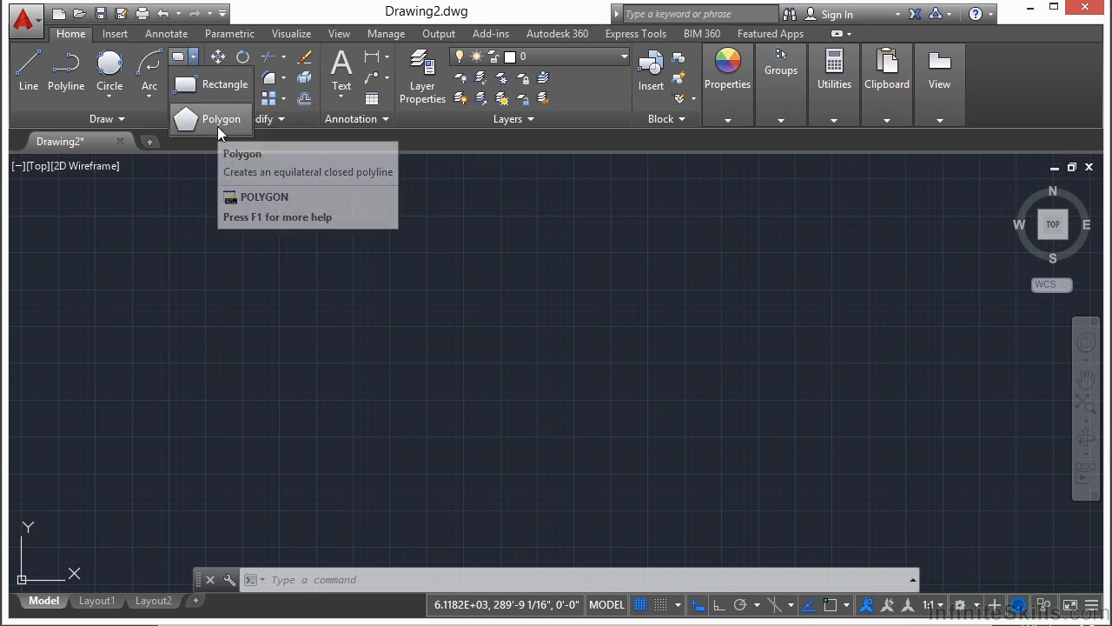
click(217, 123)
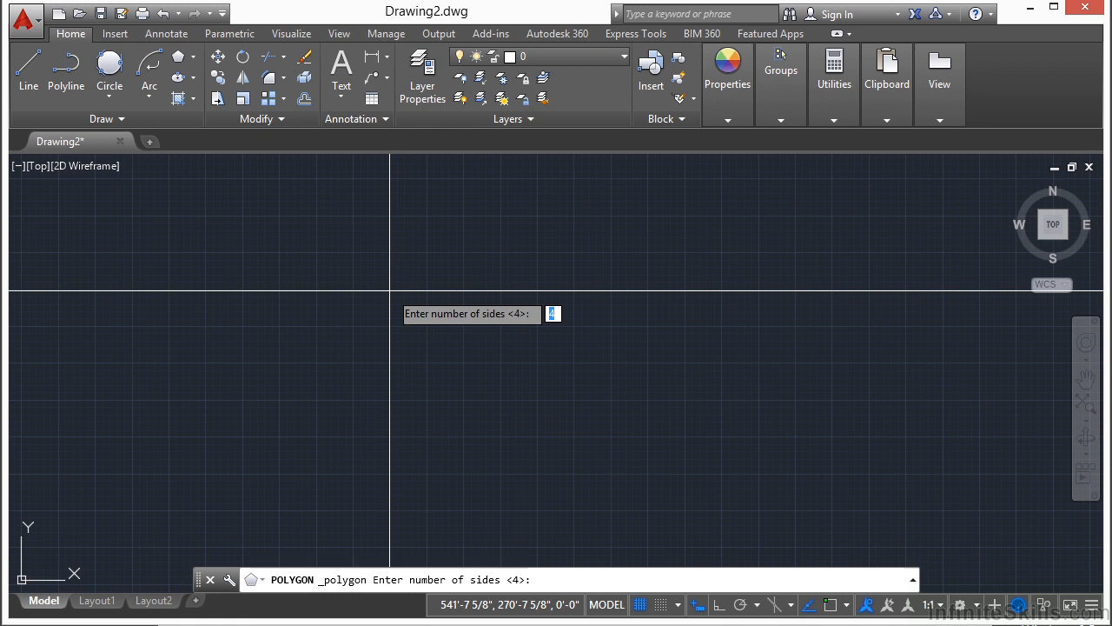
text(5)
key(Return)
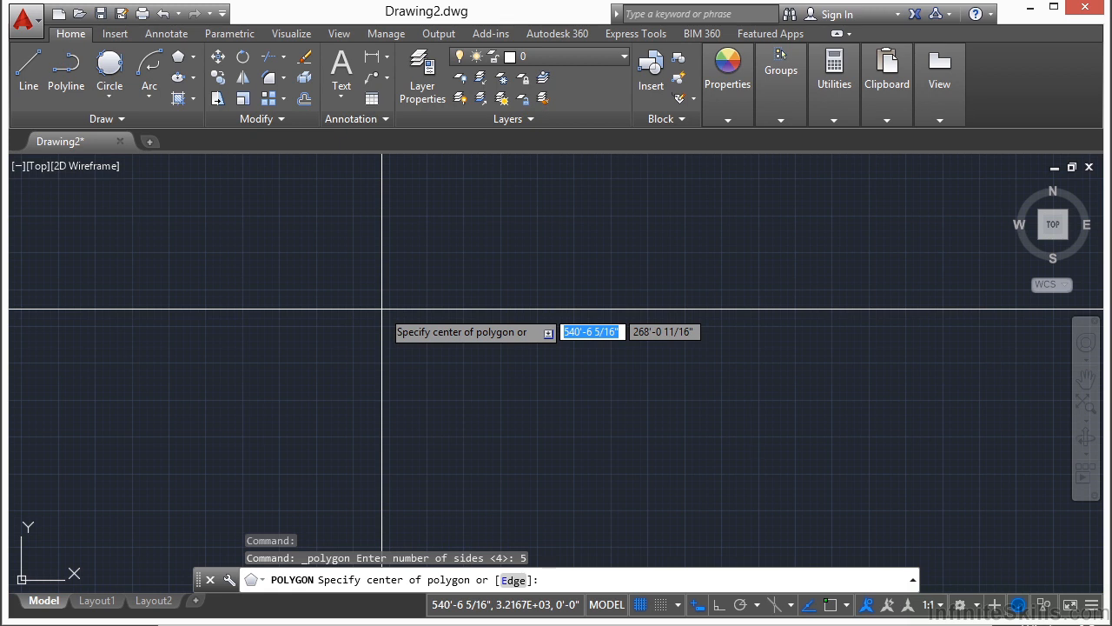
text(5)
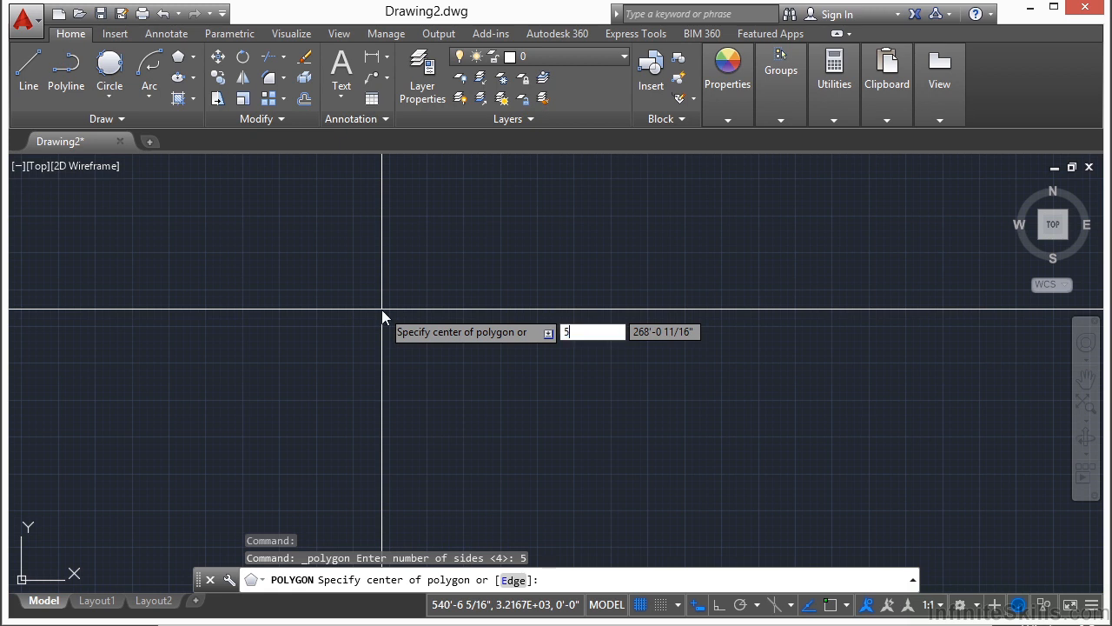
key(Return)
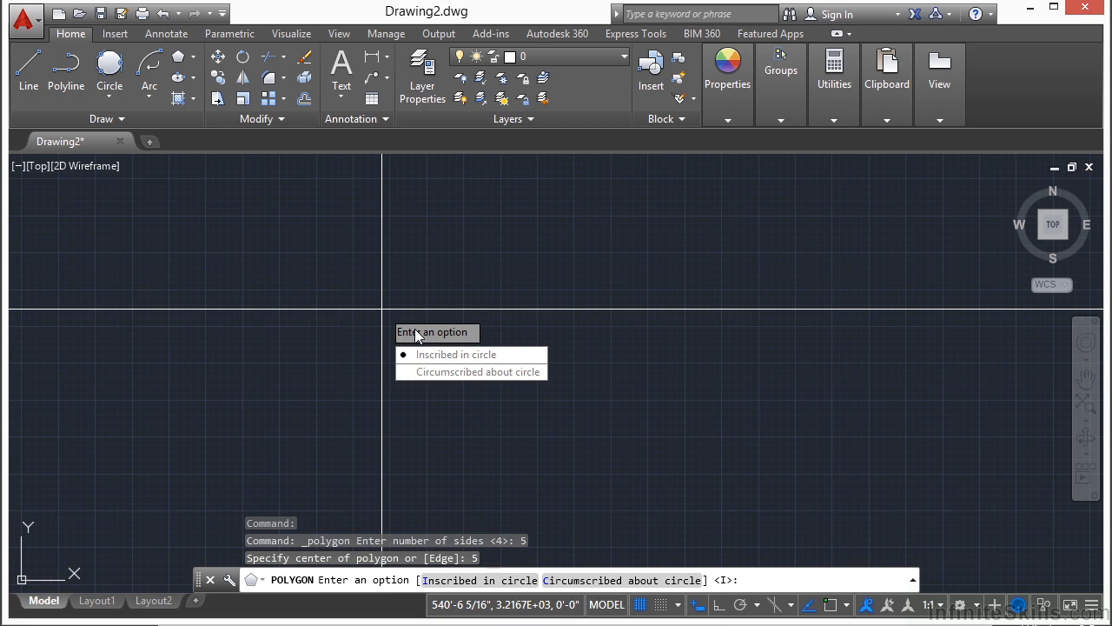
click(477, 356)
scroll(426, 322, down, 5)
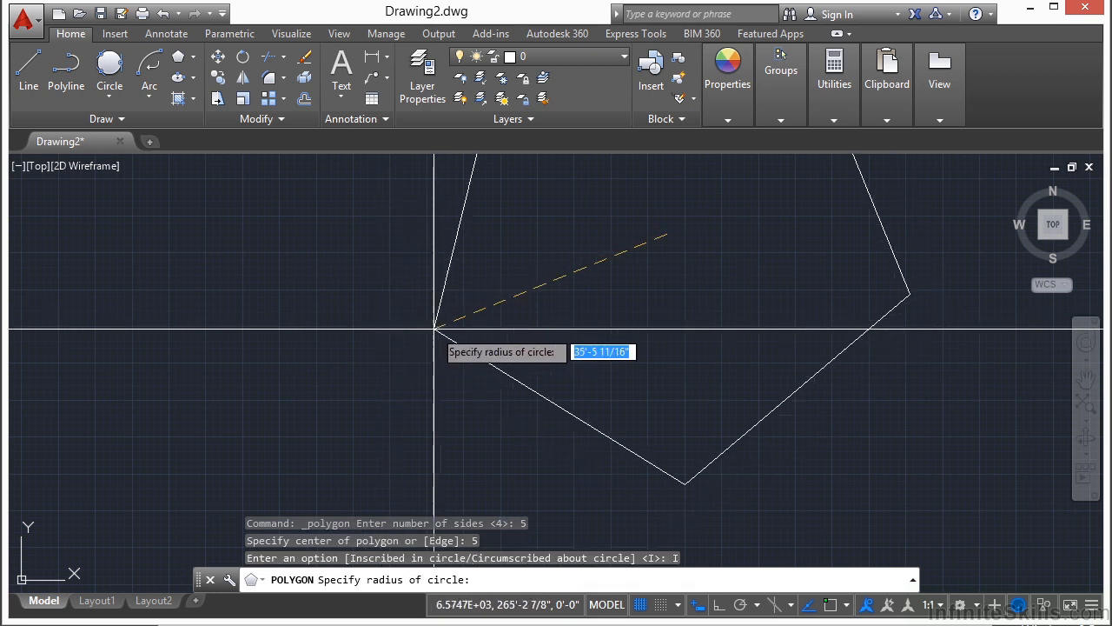
scroll(625, 232, up, 4)
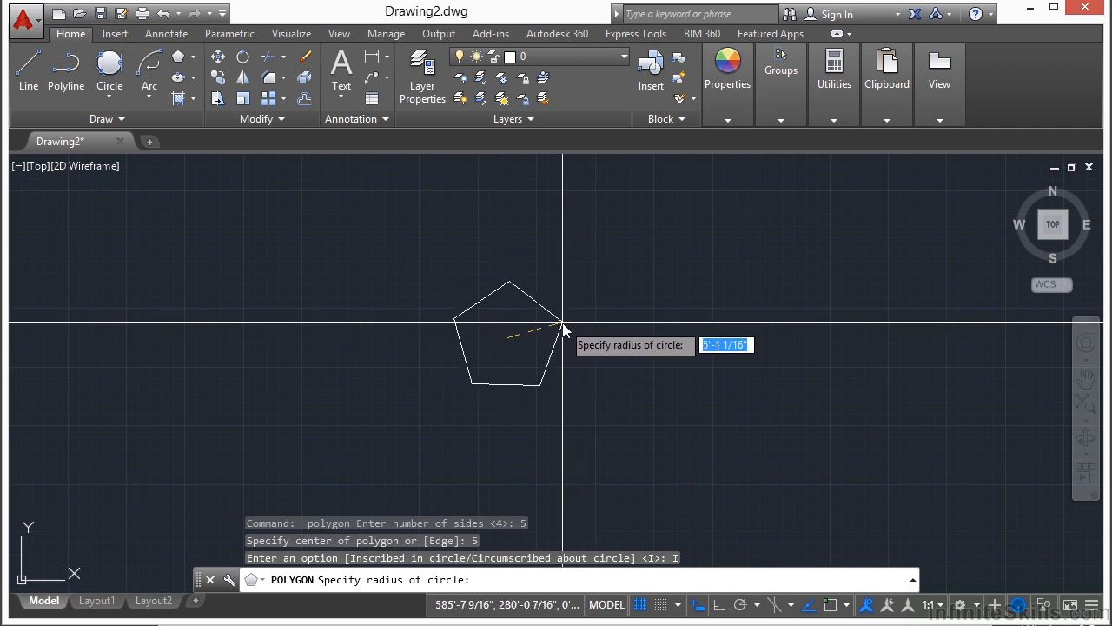
text(5)
key(Return)
Stretch the pentagon's left corner outward to the upper left and its top corner down toward the line between its neighbouring corners
scroll(509, 345, up, 5)
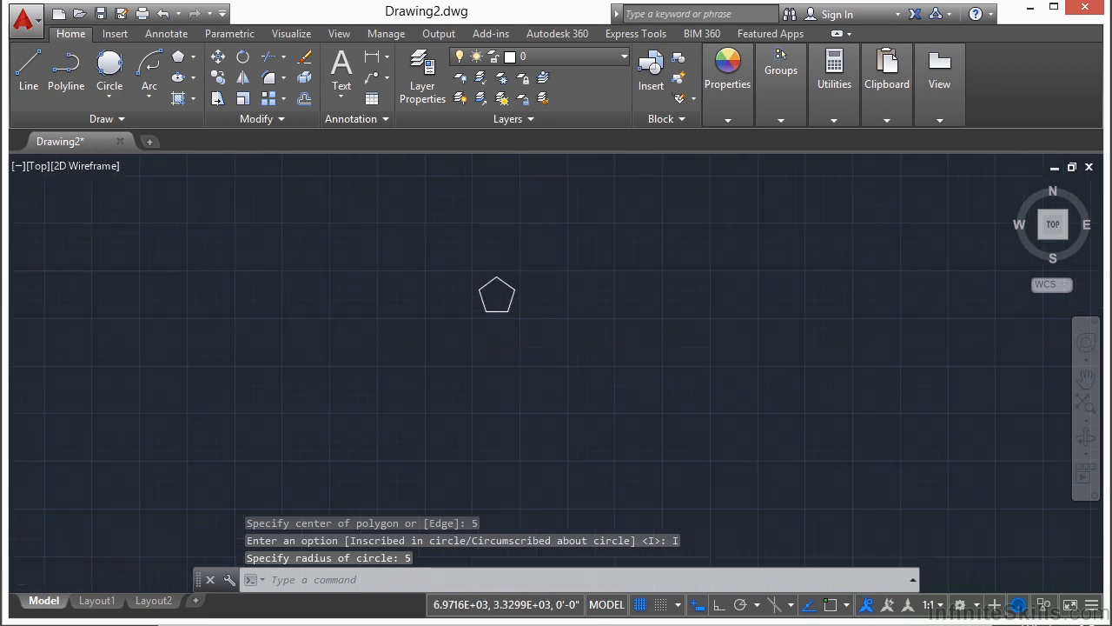
middle_drag(492, 273, 492, 299)
scroll(492, 299, up, 2)
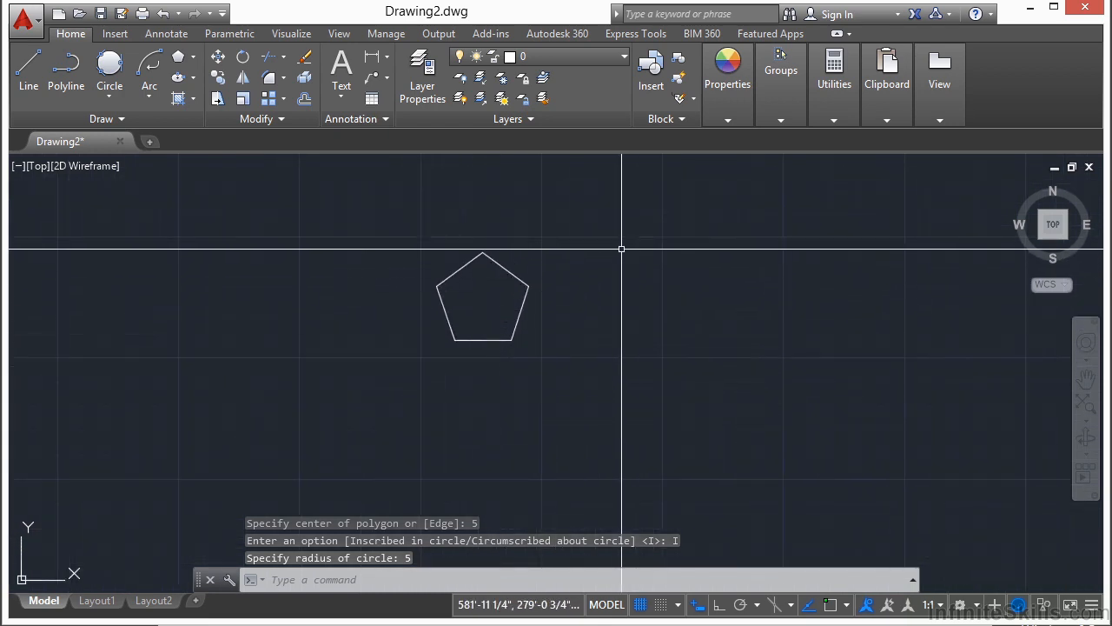
click(494, 265)
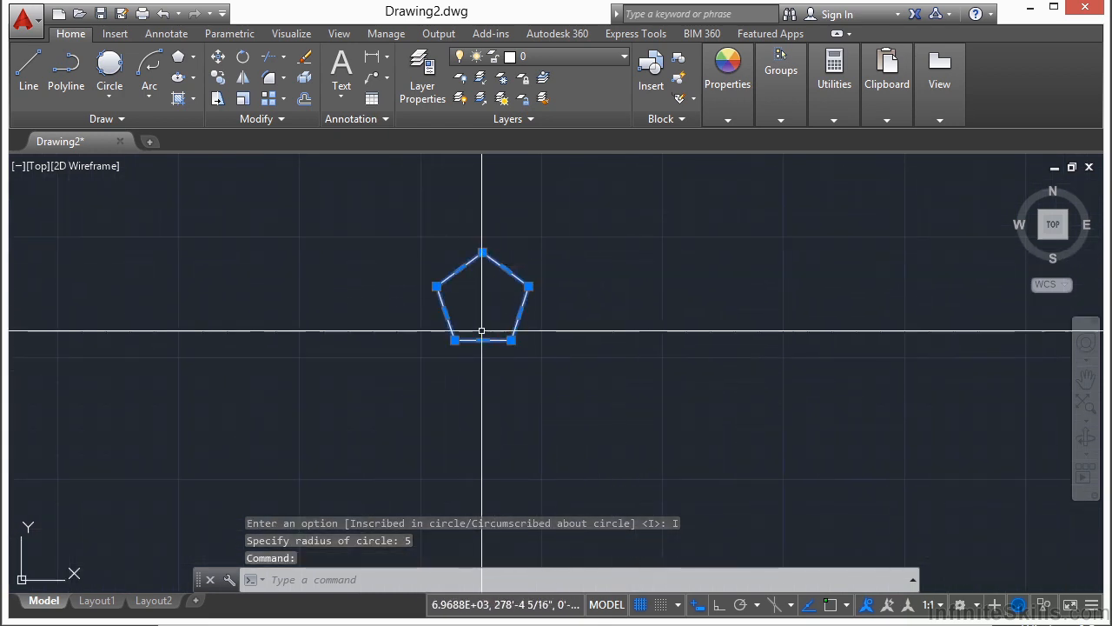
scroll(494, 287, up, 2)
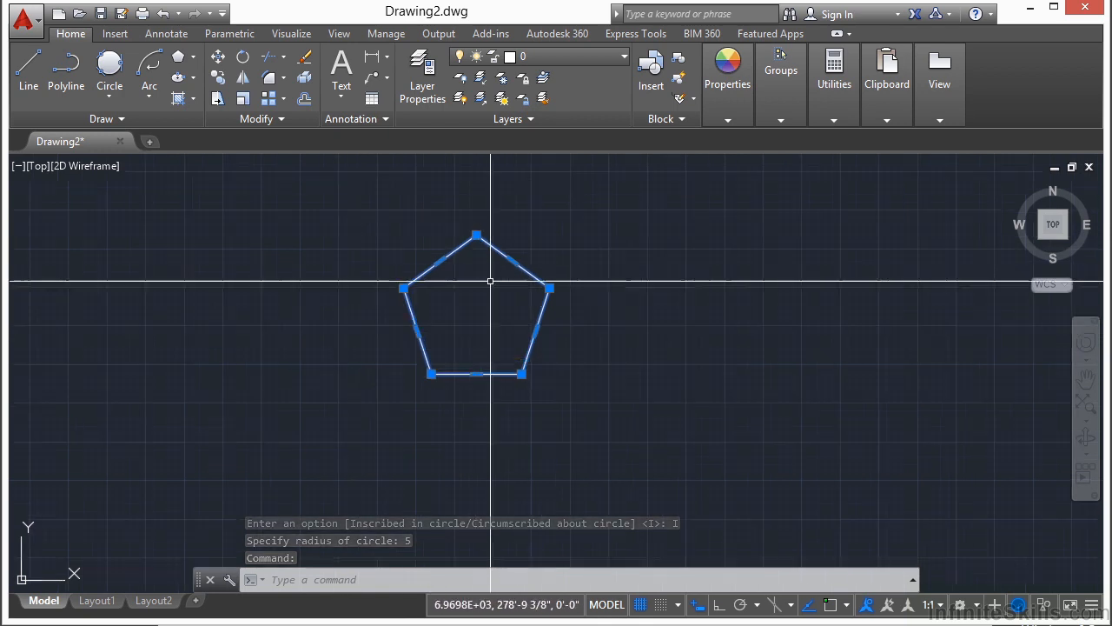
click(402, 287)
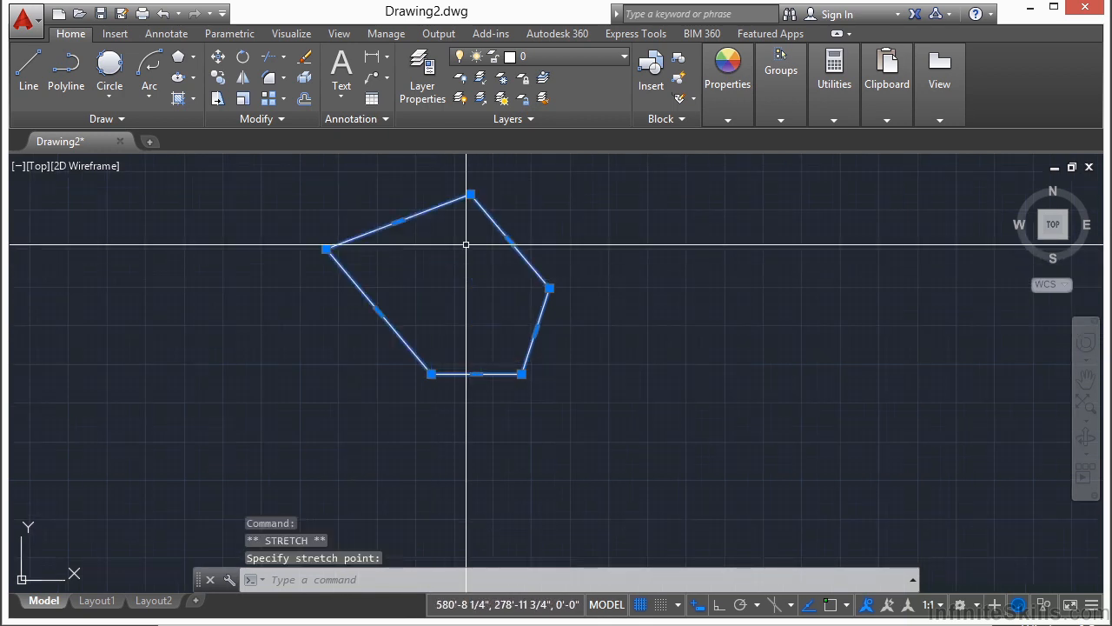
click(470, 194)
key(Escape)
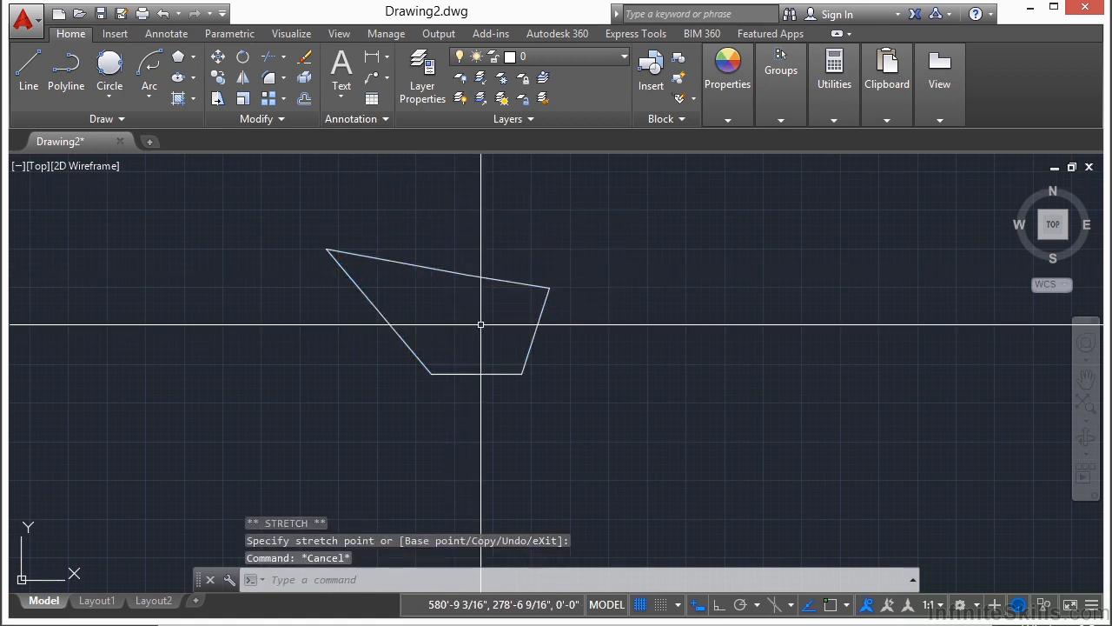
Draw a second five-sided polygon to the right of the distorted one with the Edge option, picking both endpoints of a steep edge
scroll(415, 332, down, 2)
middle_drag(536, 317, 387, 312)
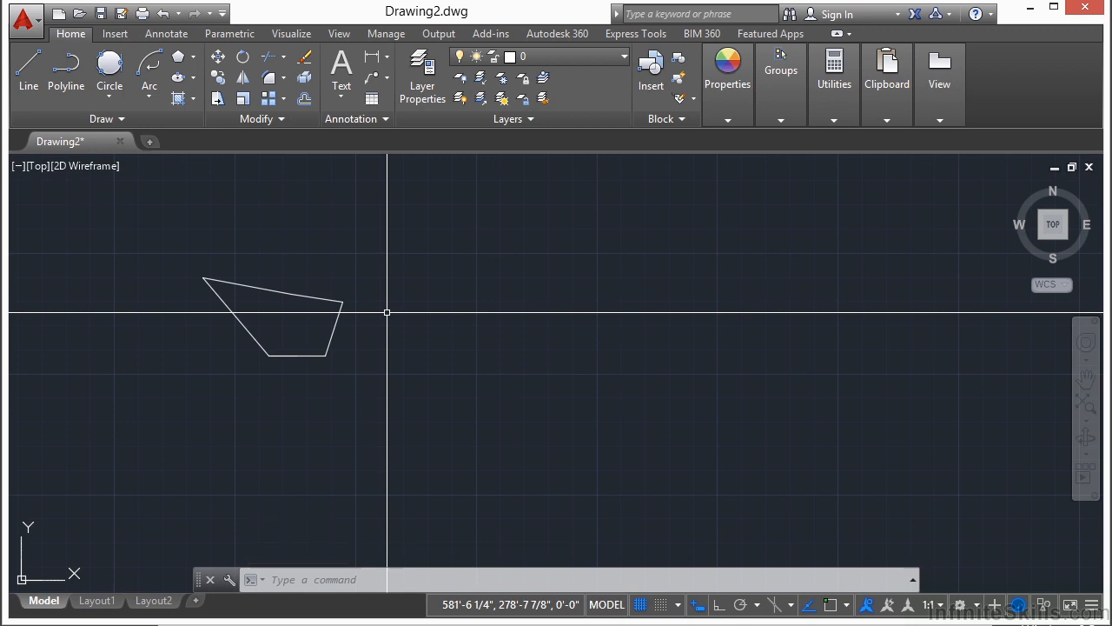
text(pol)
key(Return)
key(Return)
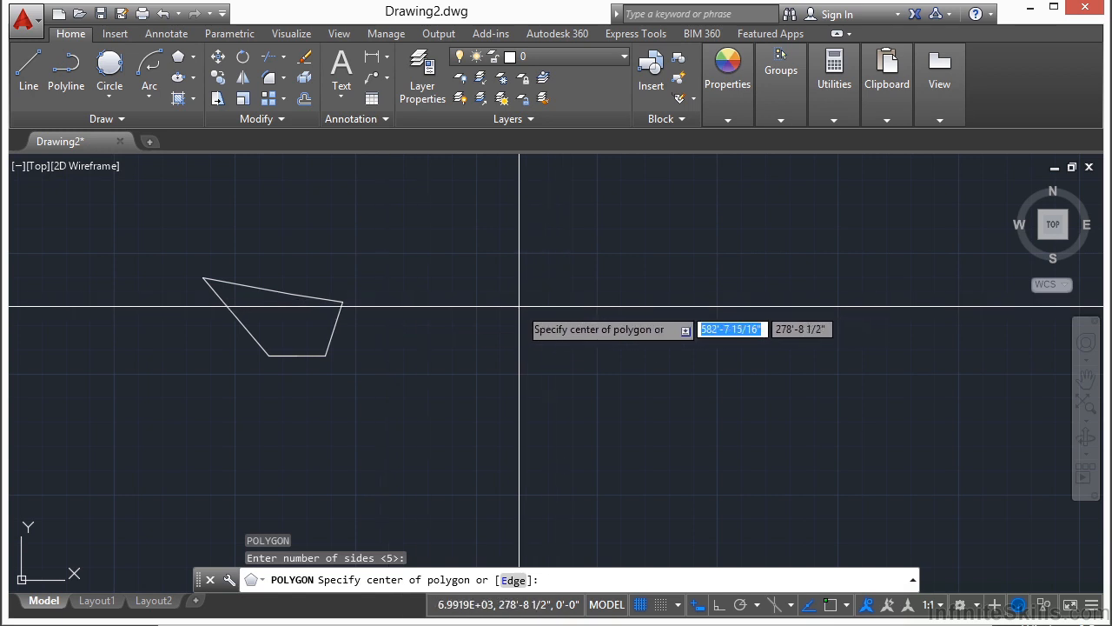
text(e)
key(Return)
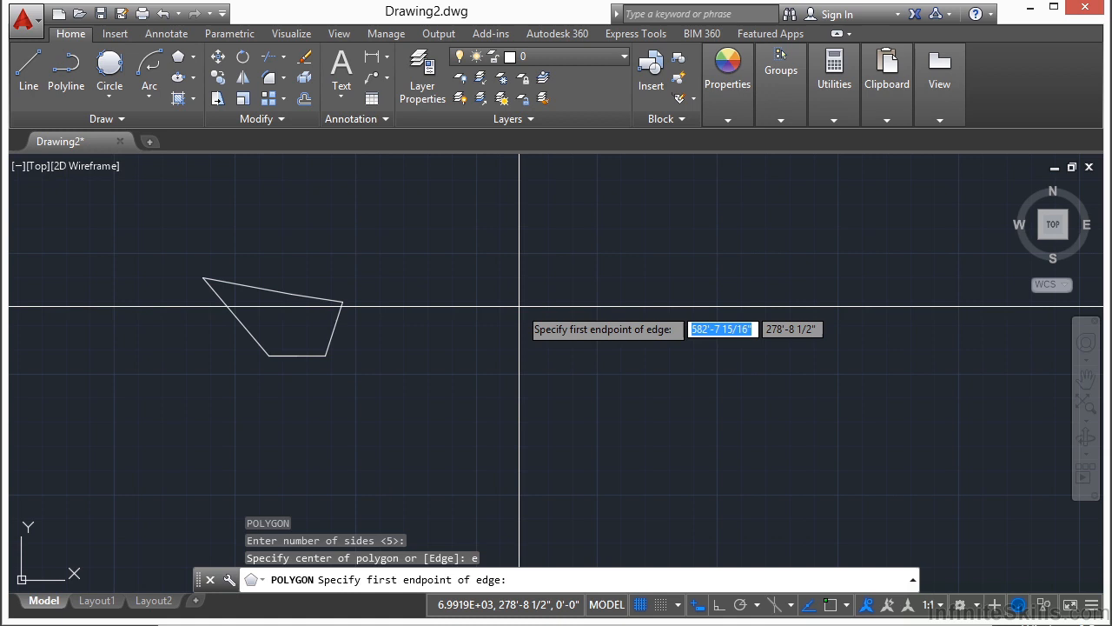
click(484, 345)
scroll(483, 337, up, 3)
scroll(487, 339, up, 1)
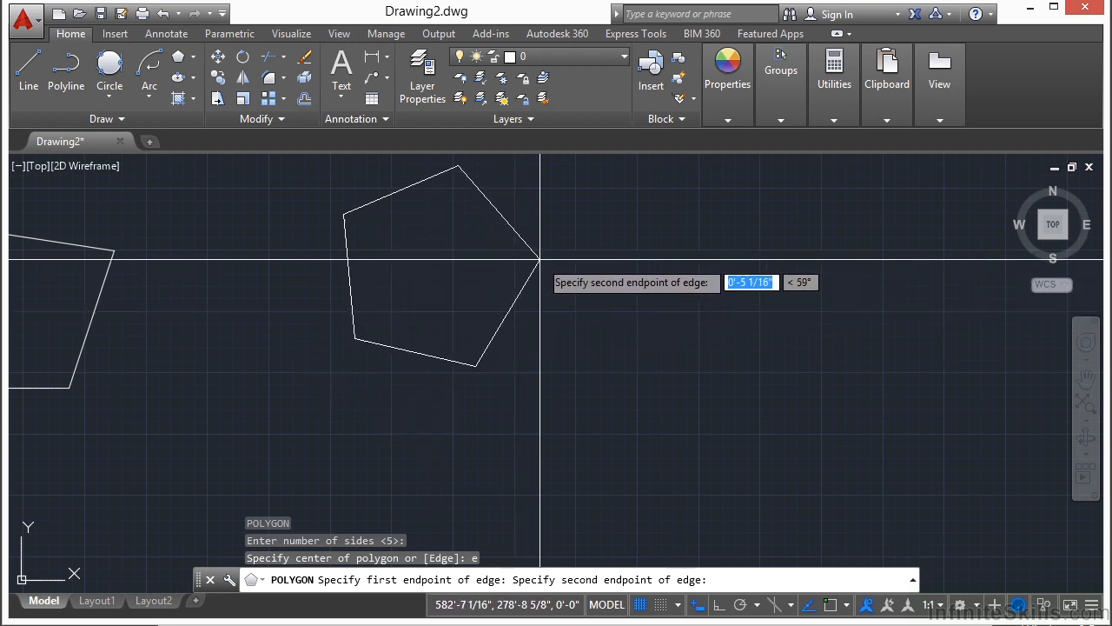
click(456, 233)
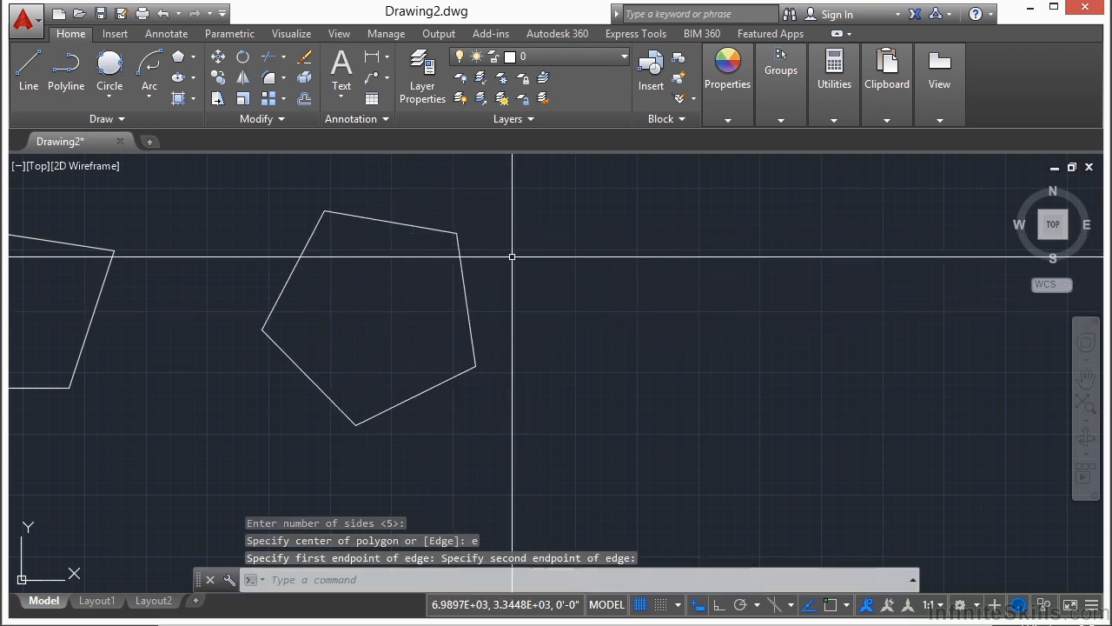
key(Return)
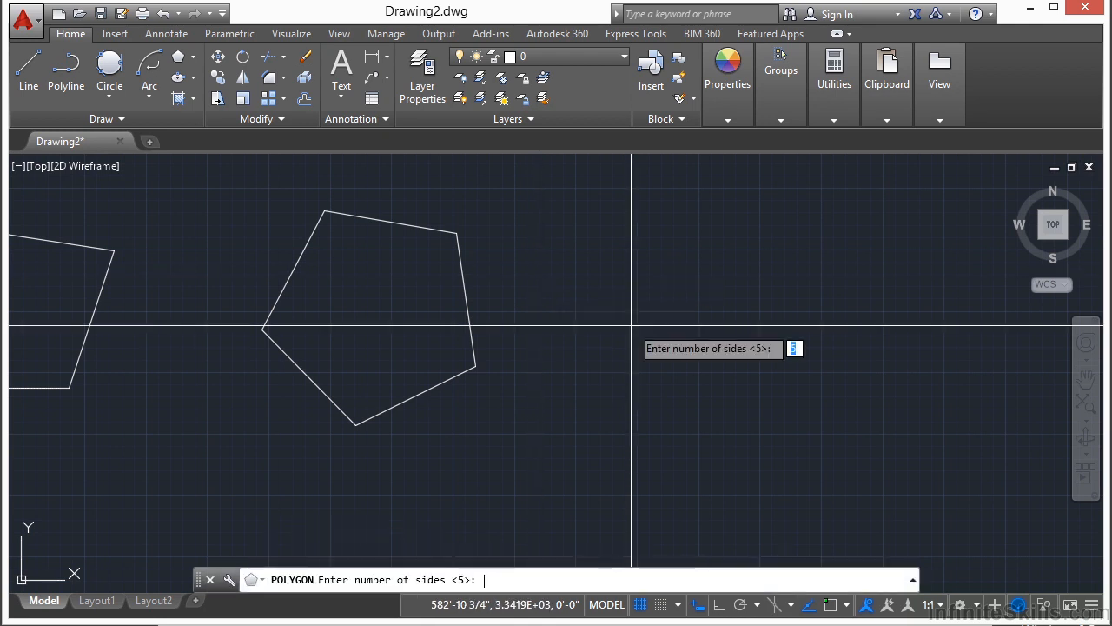
key(Return)
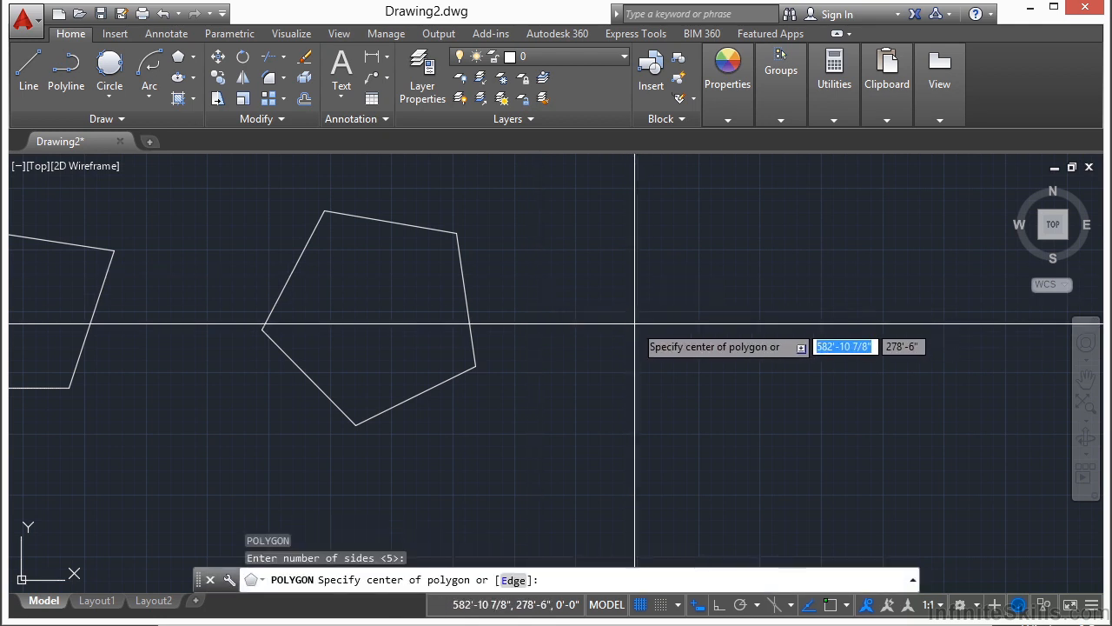
click(714, 298)
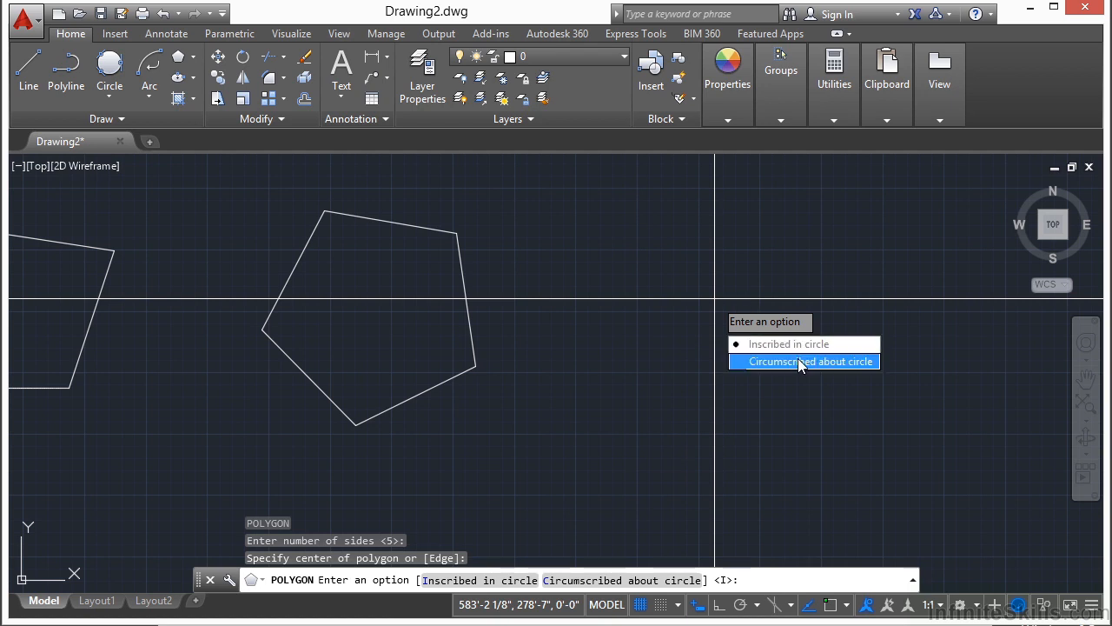
key(Escape)
key(Escape)
key(Escape)
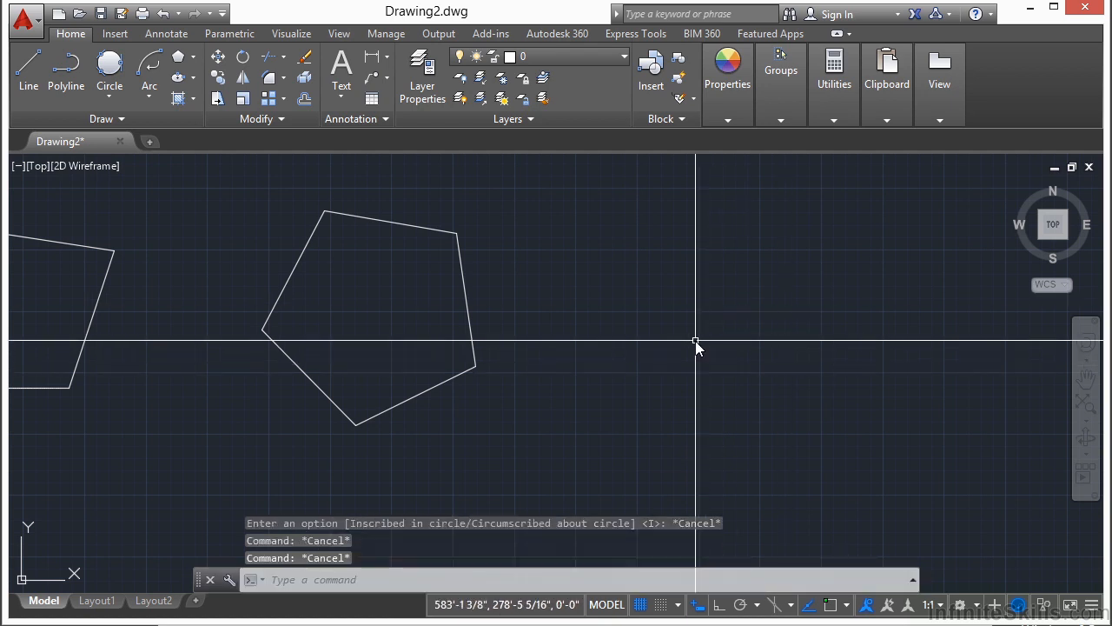
Draw a circle with a radius of 5 in the empty area right of the second pentagon
text(c)
key(Return)
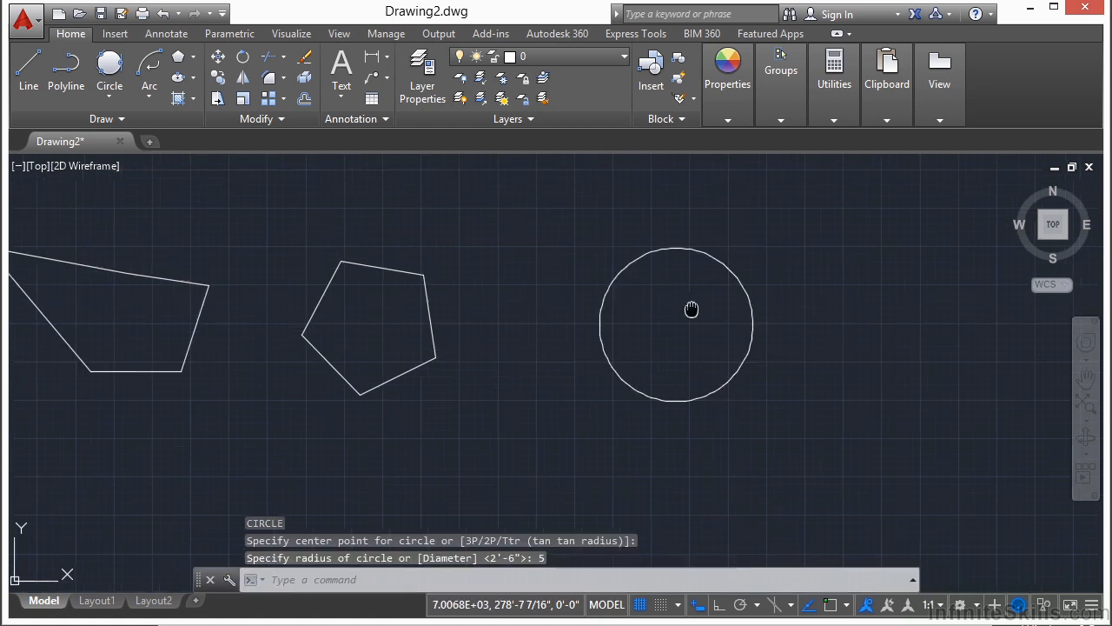
text(5)
key(Return)
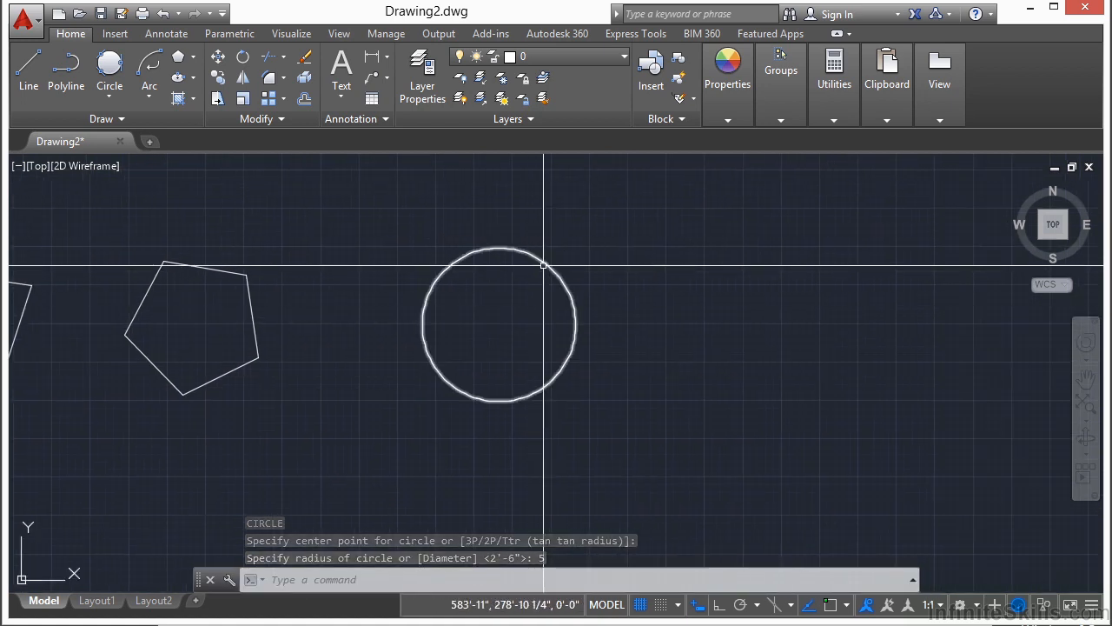
Draw a five-sided polygon centered on the circle using the Inscribed in circle option and a radius of 5
click(178, 56)
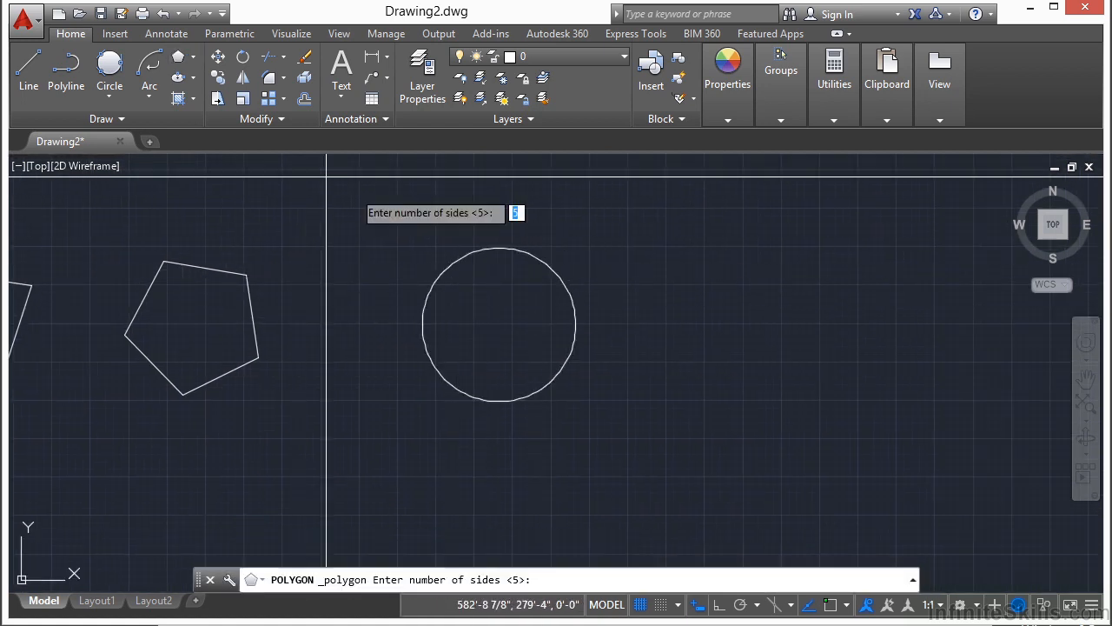
key(Return)
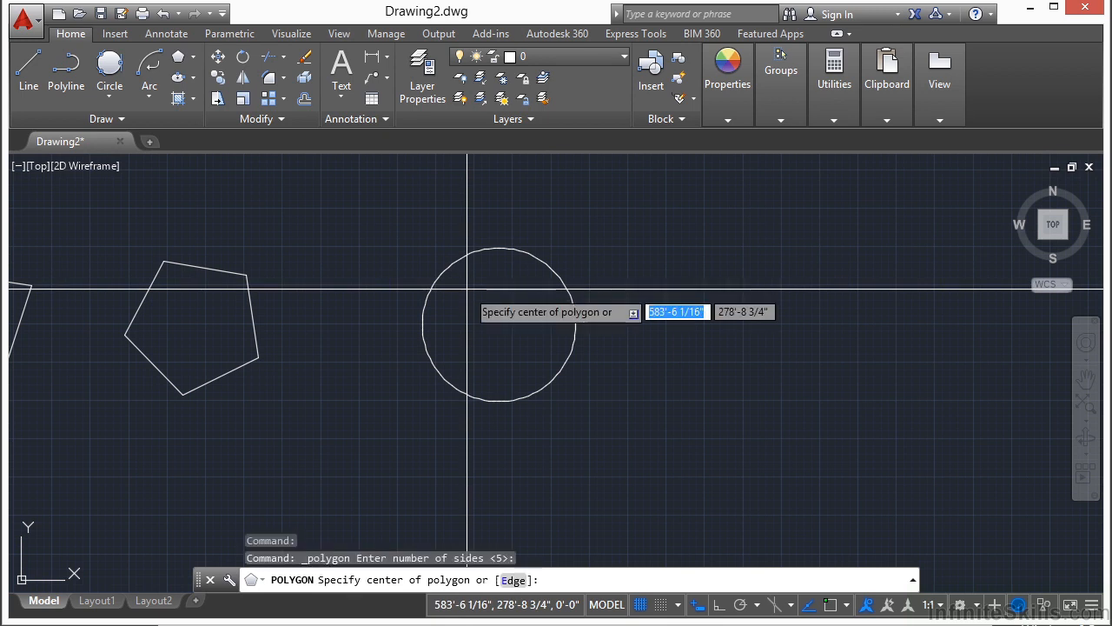
text(cen)
key(Return)
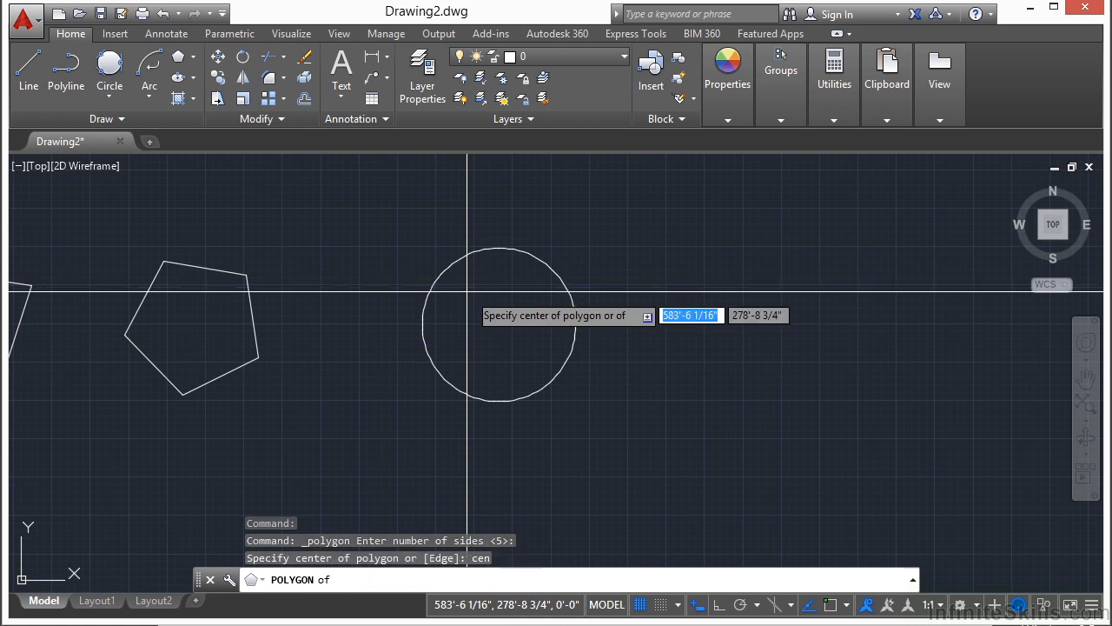
click(551, 263)
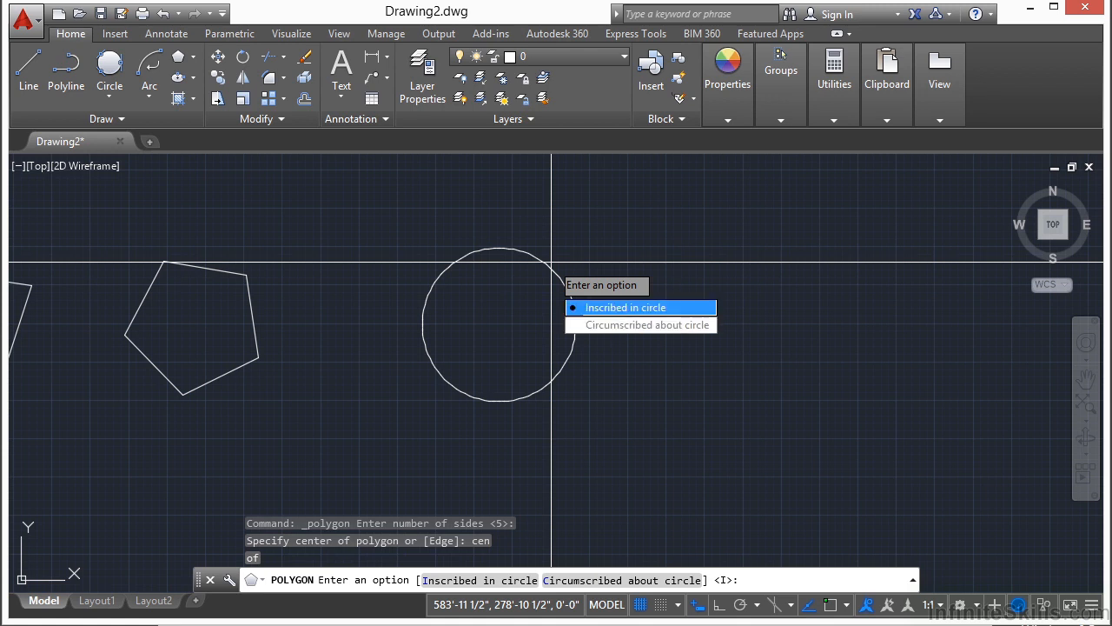
click(614, 309)
scroll(536, 288, up, 2)
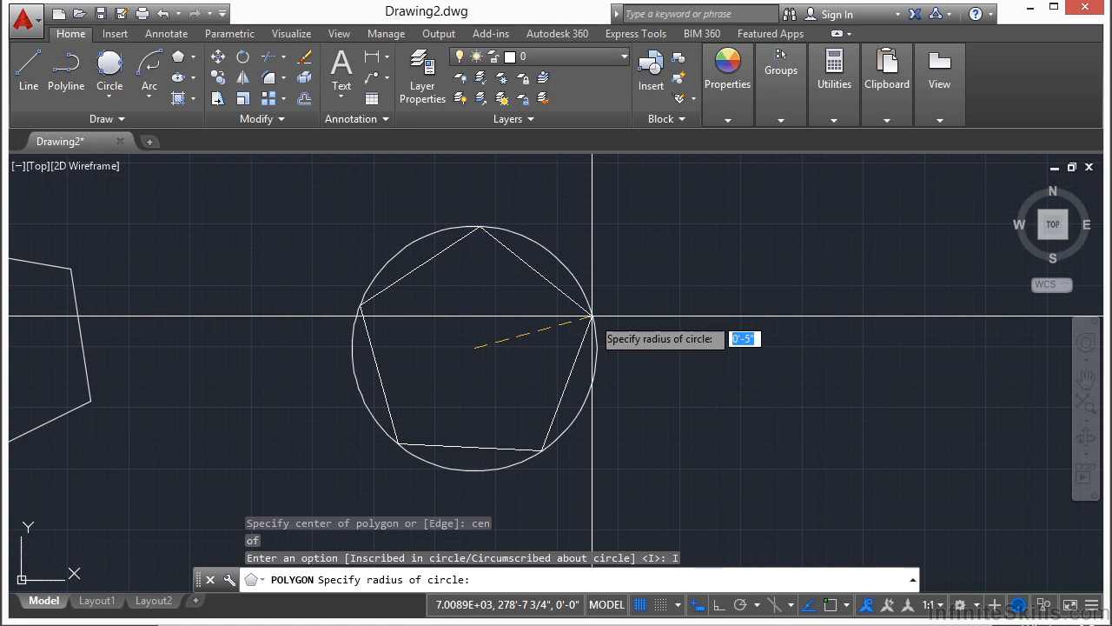
text(5)
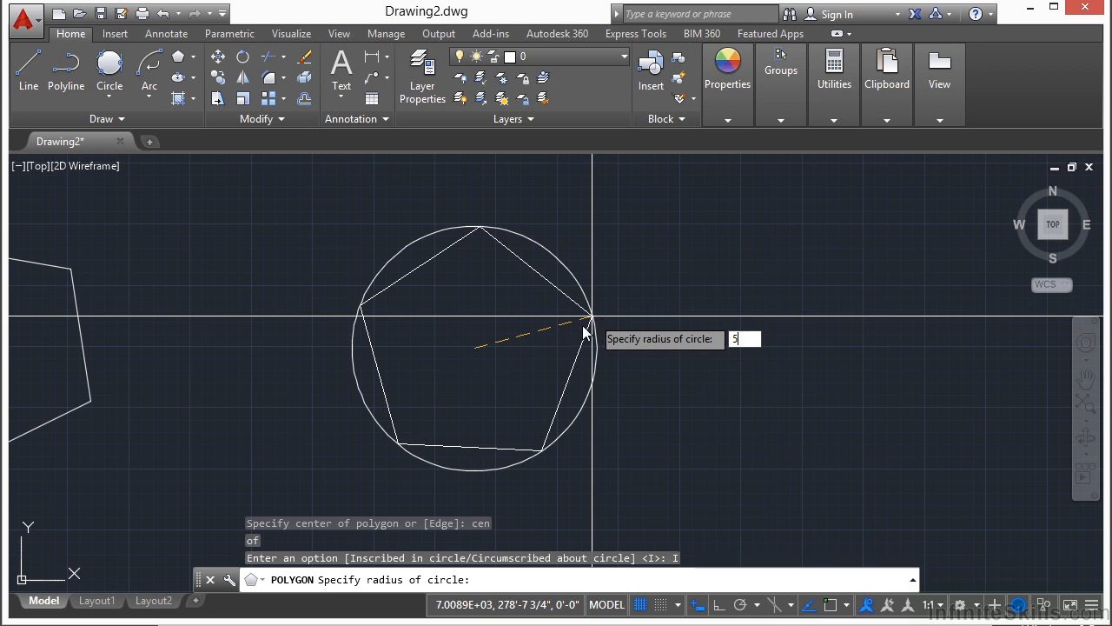
key(Return)
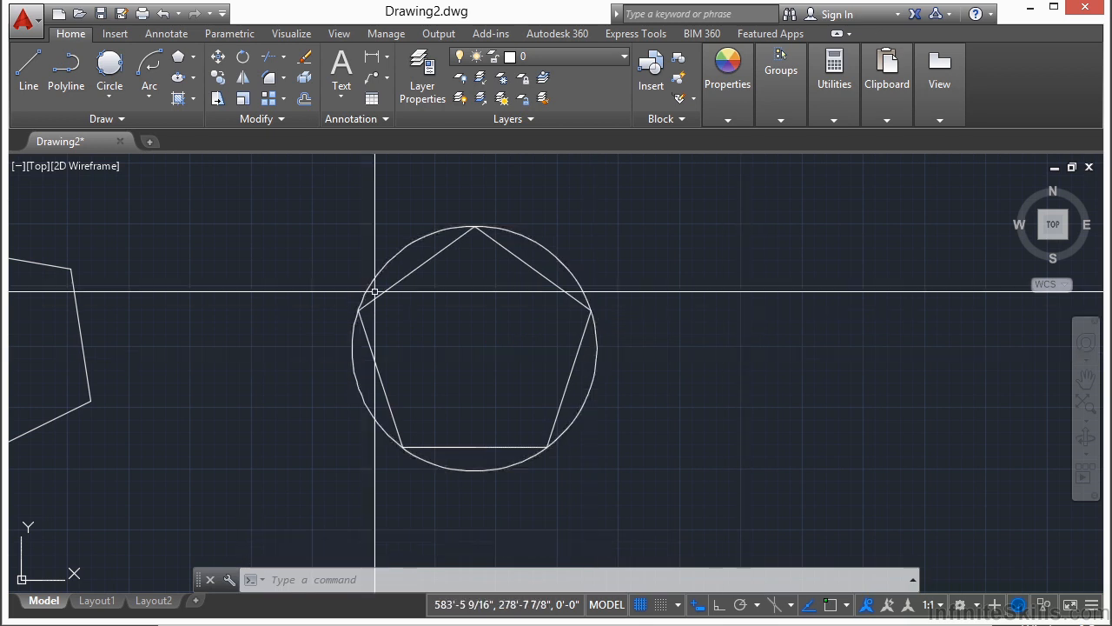
Draw a five-sided polygon around the same circle's center using the Circumscribed about circle option and a radius of 5
click(178, 56)
key(Return)
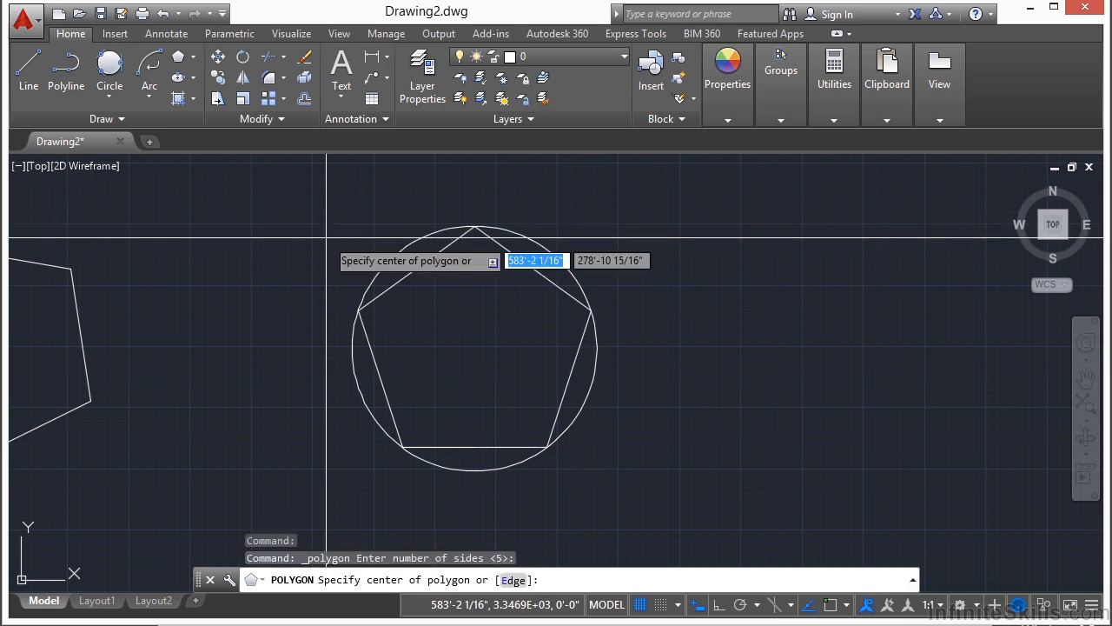
text(cen)
key(Return)
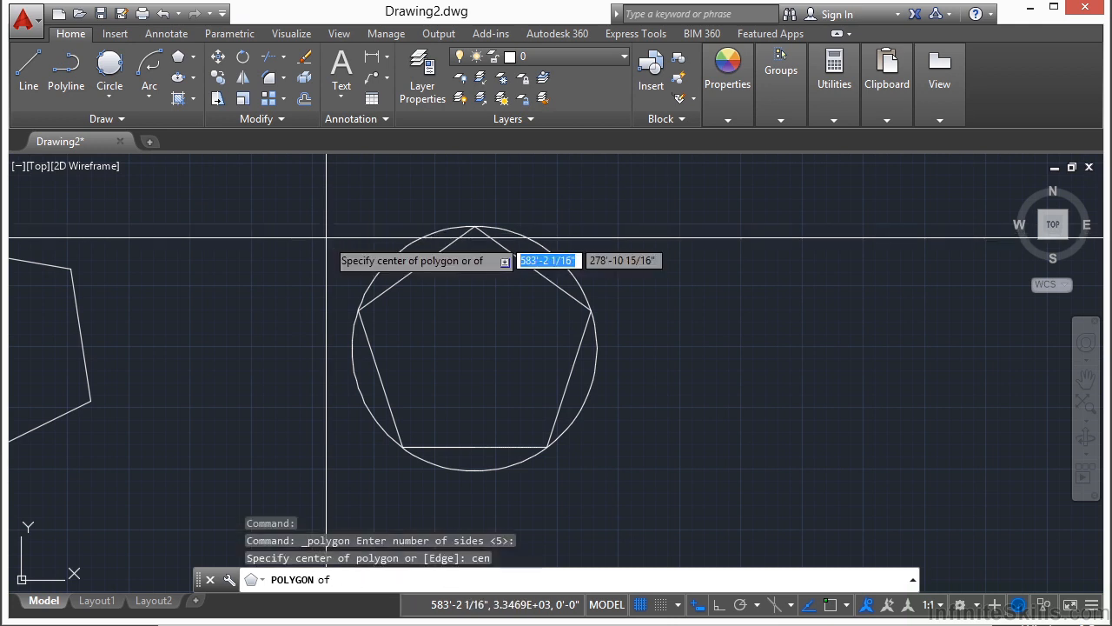
click(379, 257)
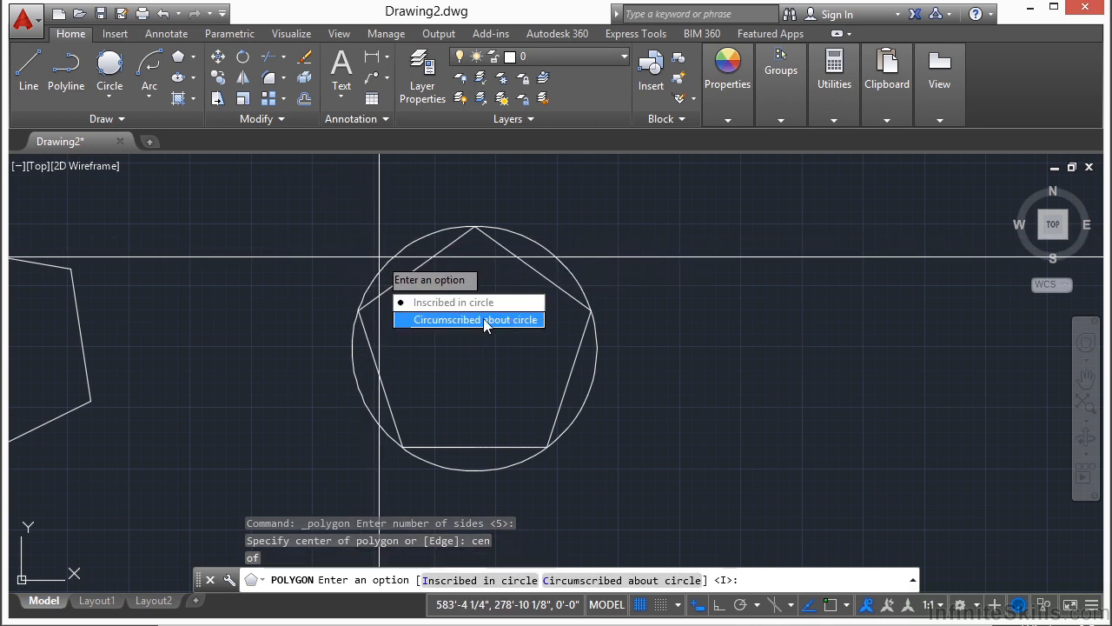
click(513, 326)
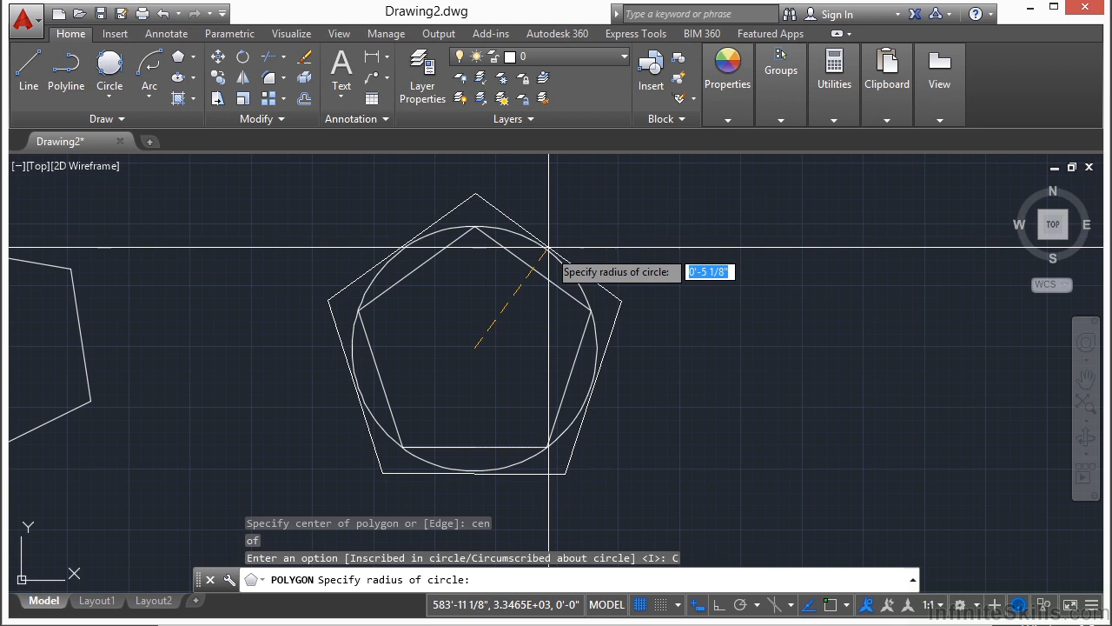
text(5)
key(Return)
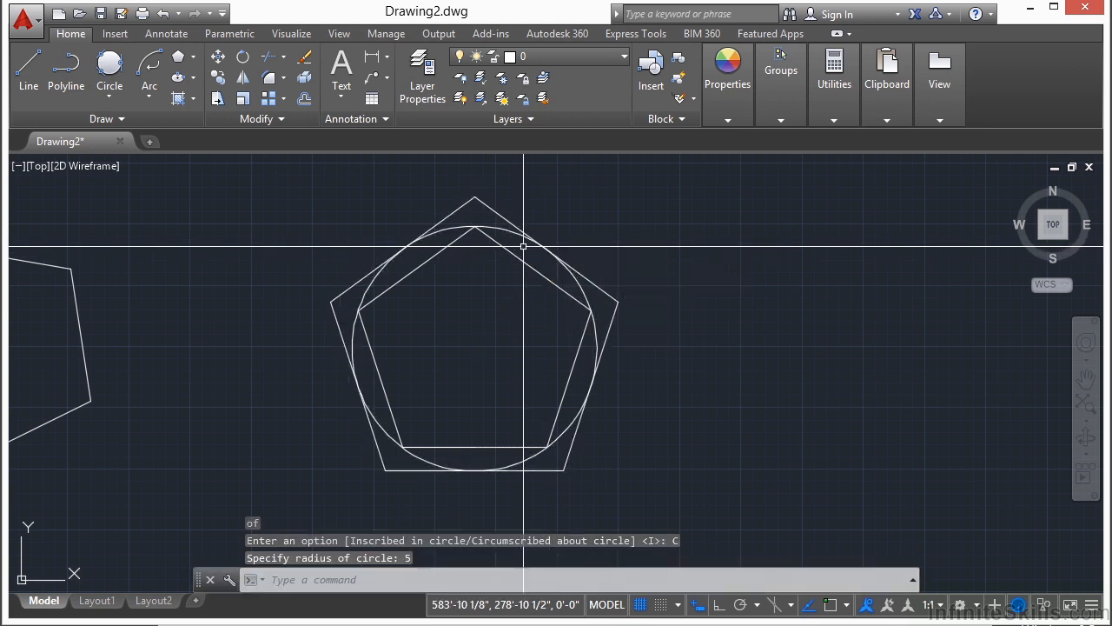